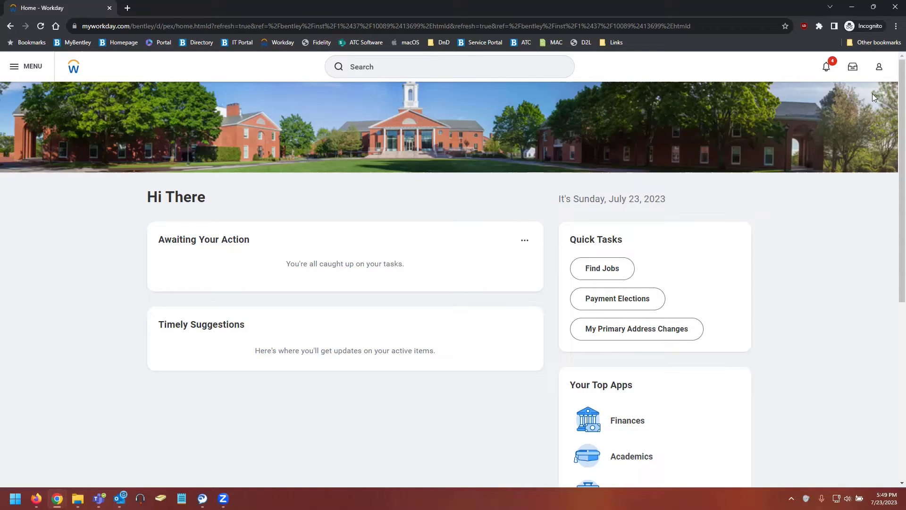
Step: Go to the student's profile Contact section and show the Friends and Family tab with its 3 contacts
left_click(880, 69)
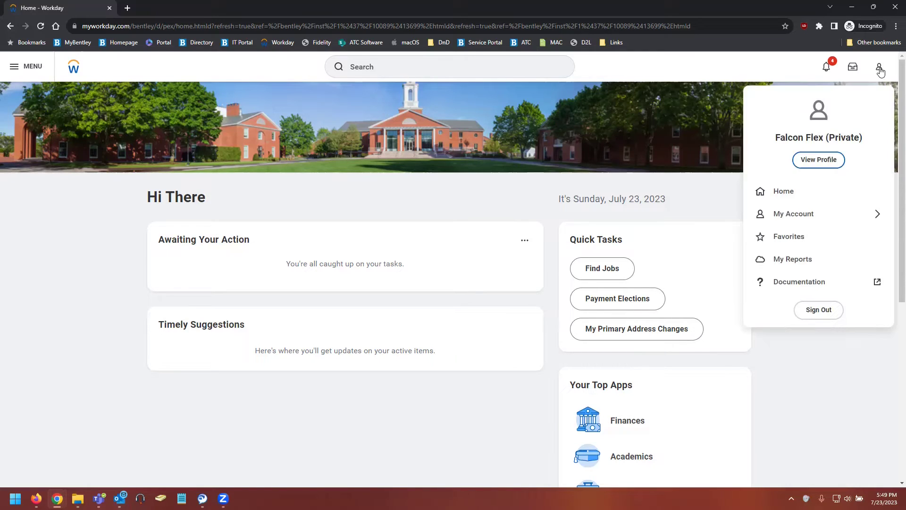
left_click(826, 166)
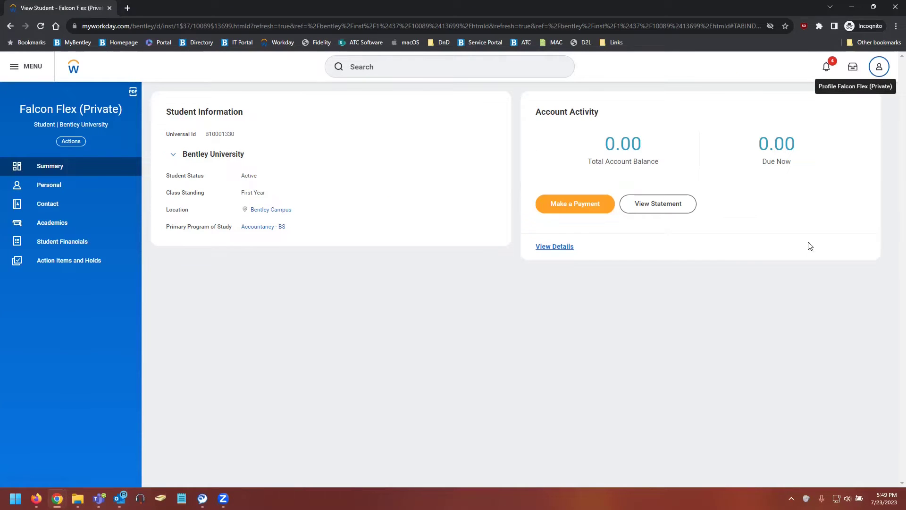
left_click(48, 207)
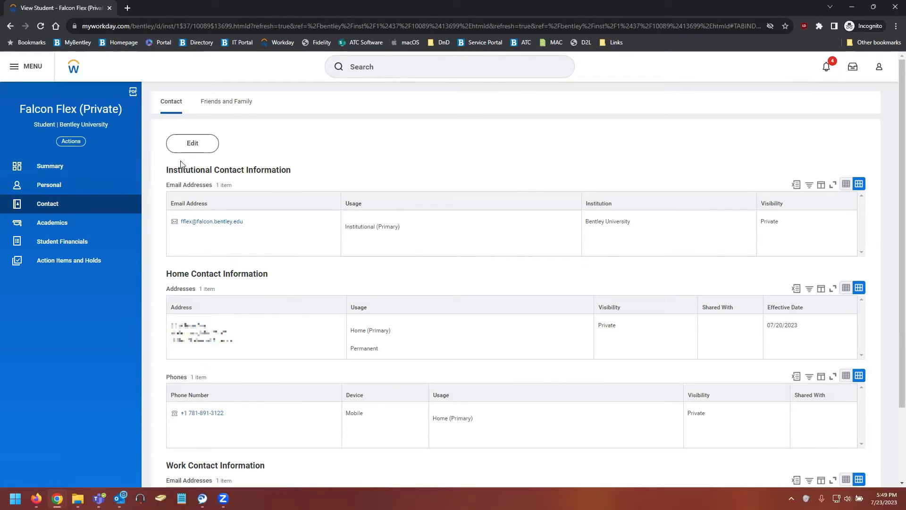
left_click(237, 110)
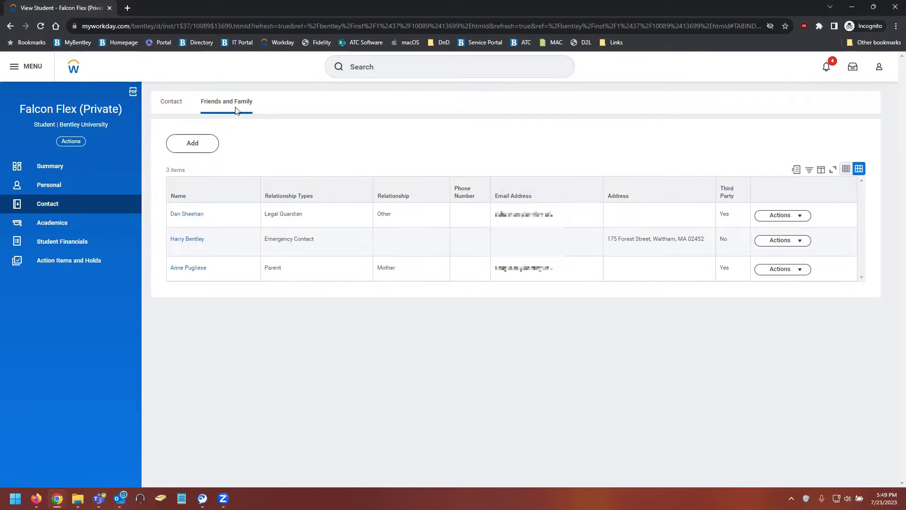
Step: Start a new Friends and Family entry with Parent as the relationship type
left_click(199, 147)
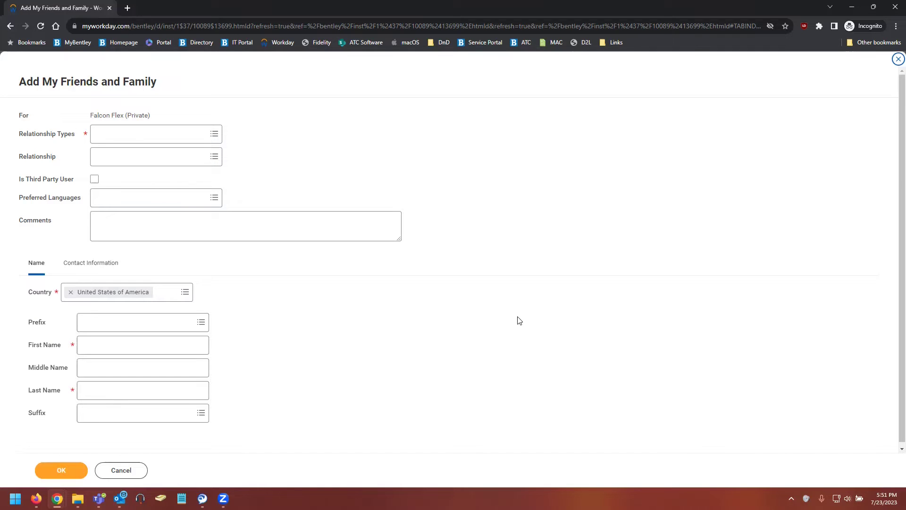
left_click(148, 137)
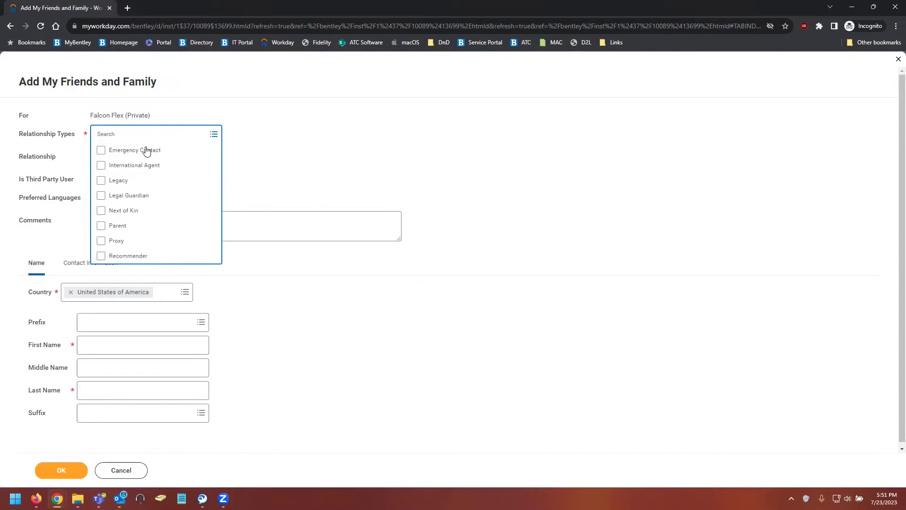
left_click(124, 228)
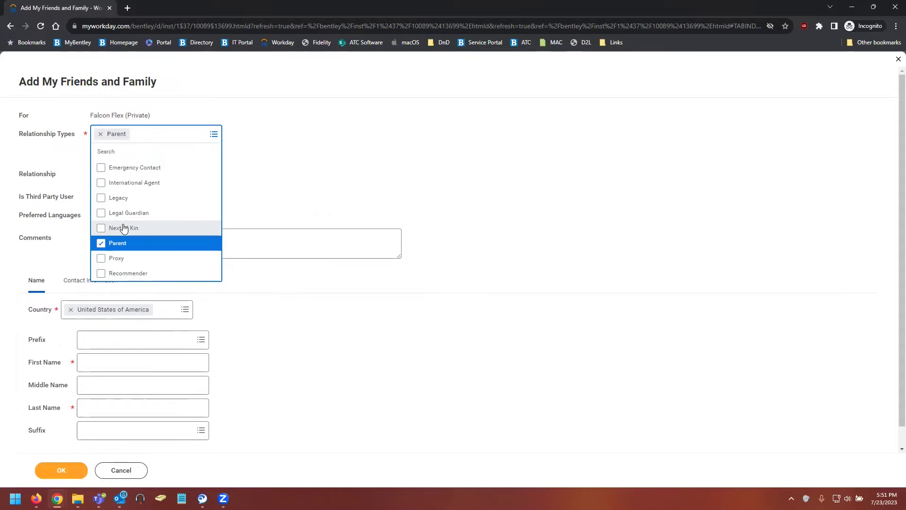
left_click(306, 176)
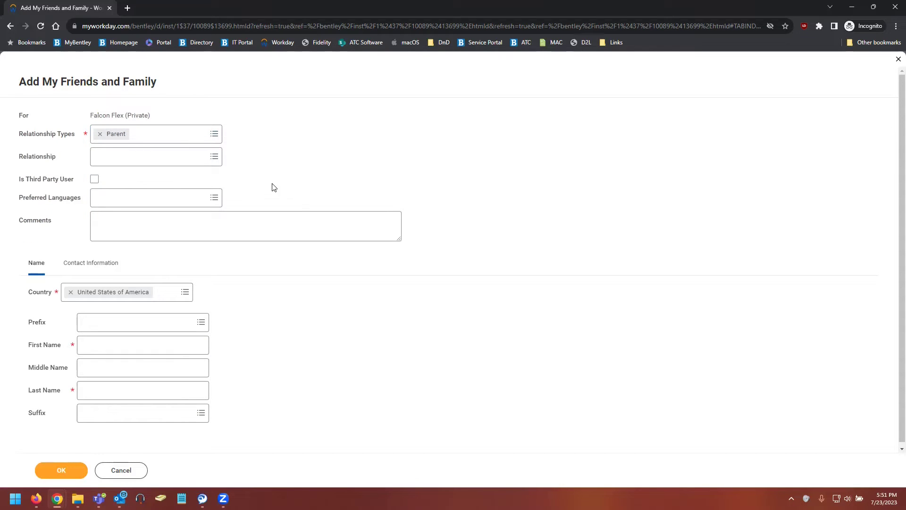
Step: Mark the contact as a third-party user, enter their first and last name, and show Contact Information
left_click(95, 183)
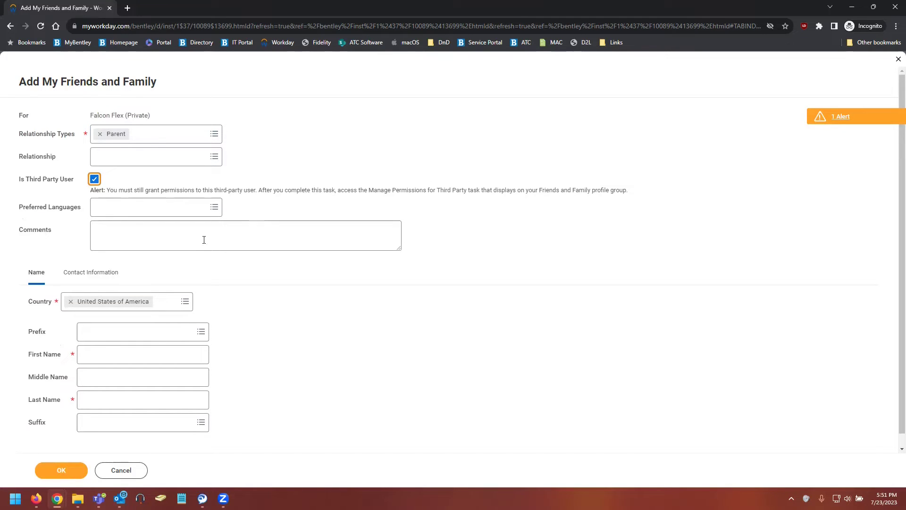
left_click(111, 348)
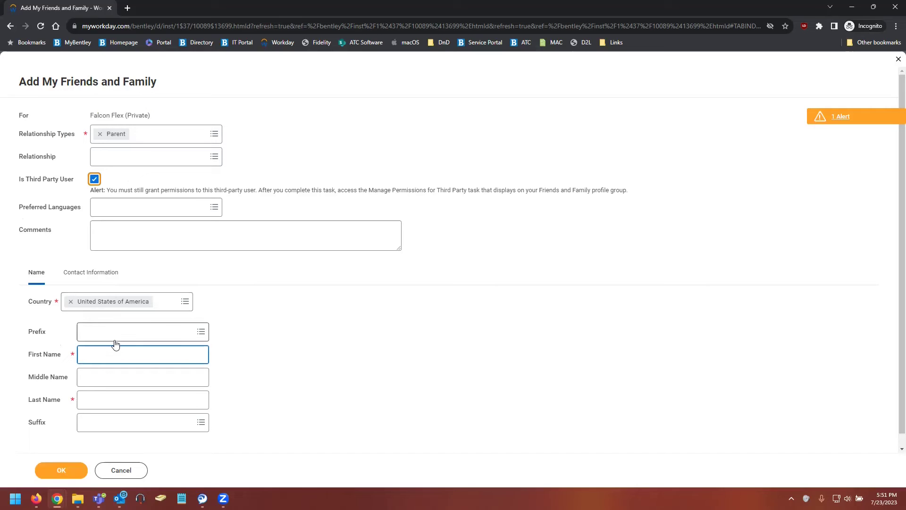
type("My")
key("Tab")
key("Tab")
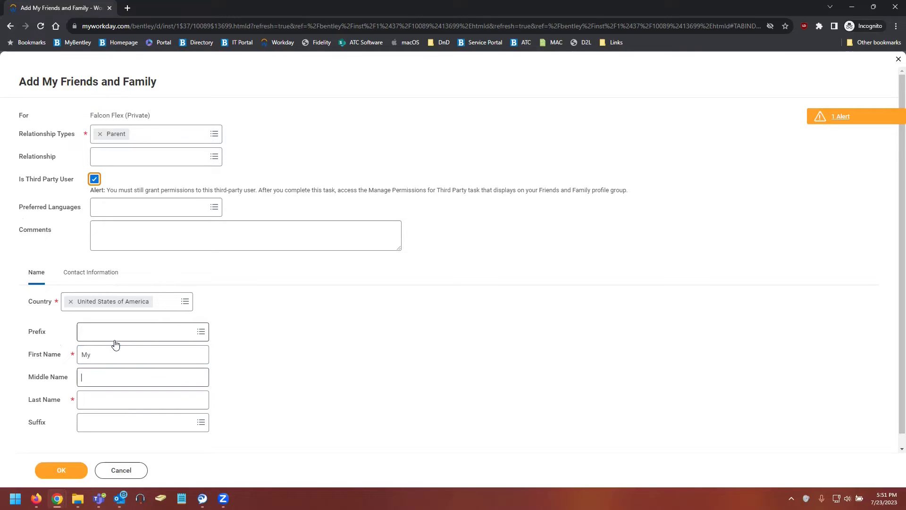
type("Parent")
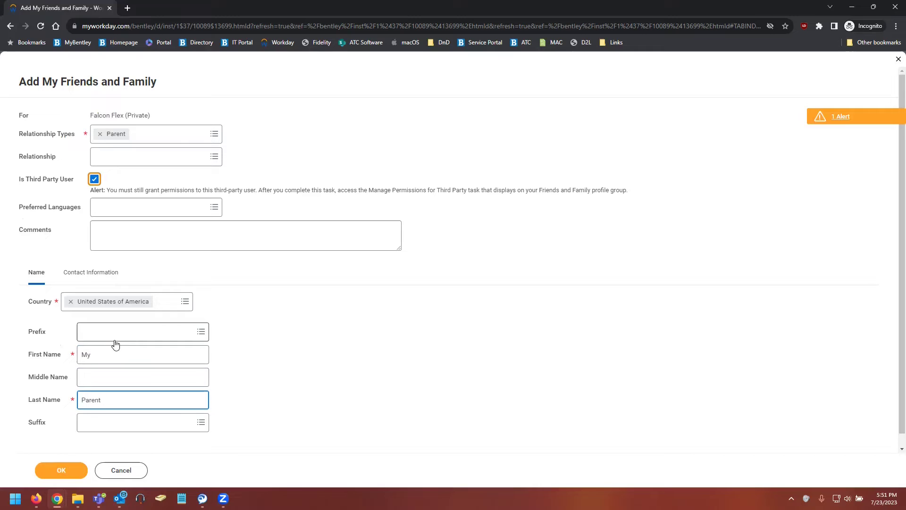
left_click(90, 279)
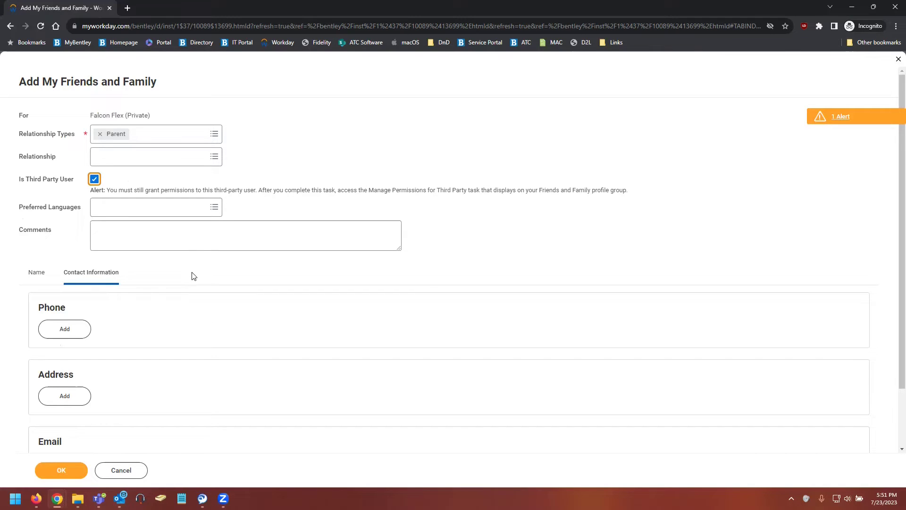
scroll(191, 279, "down", 2)
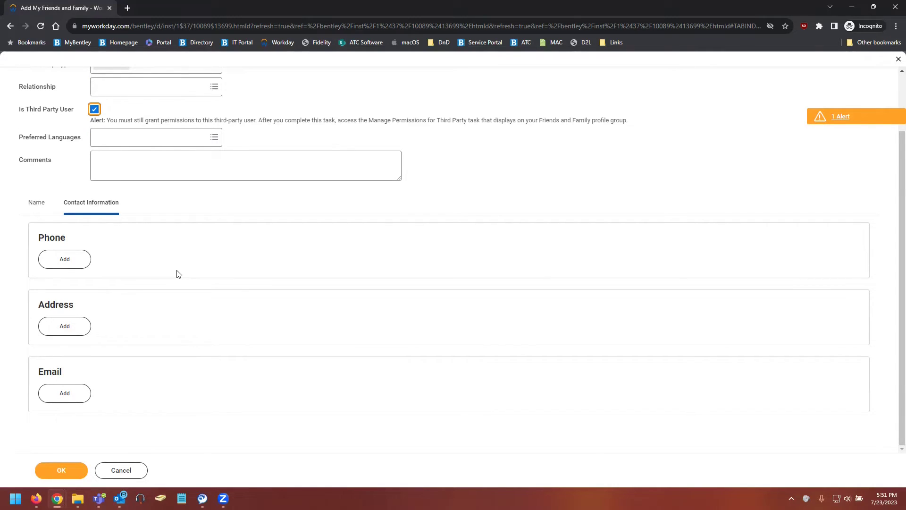
Step: Add a Home address entry used for Local Off Campus and Street Address- Do Not Use
left_click(78, 331)
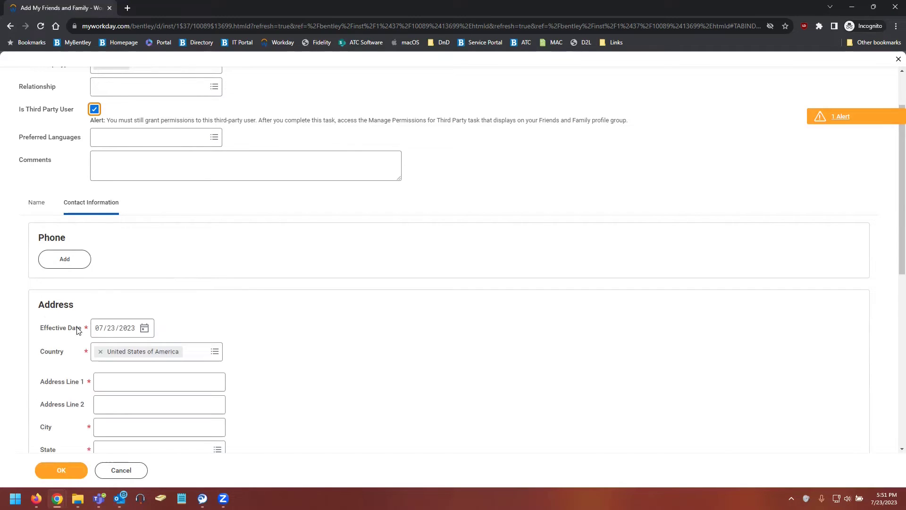
scroll(78, 331, "down", 3)
scroll(82, 324, "down", 2)
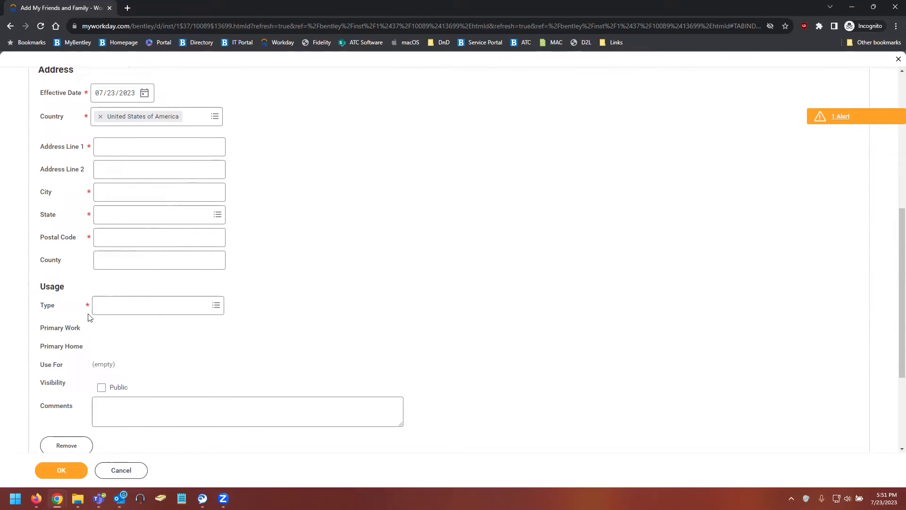
left_click(119, 310)
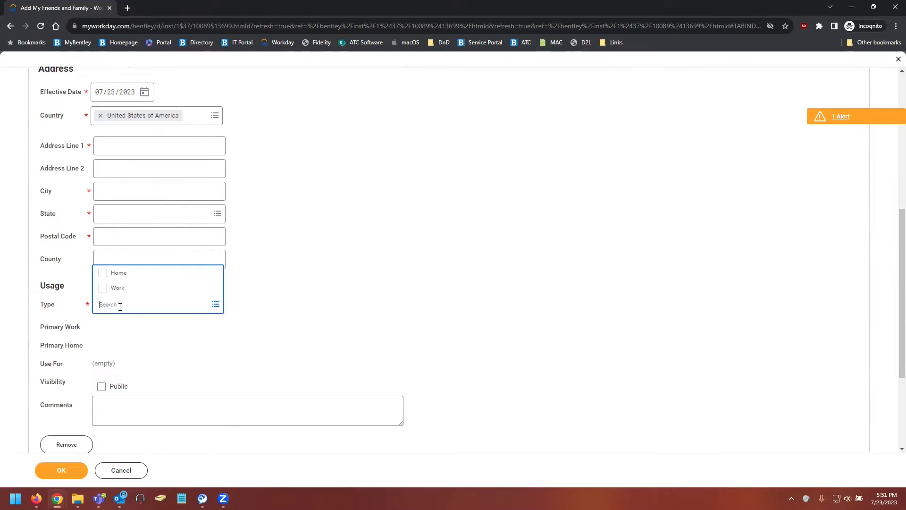
left_click(124, 274)
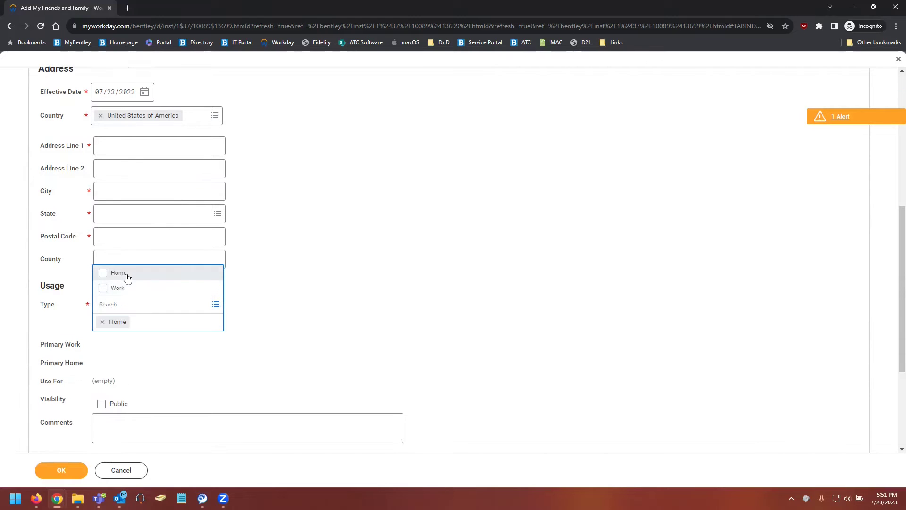
left_click(336, 307)
scroll(236, 293, "down", 2)
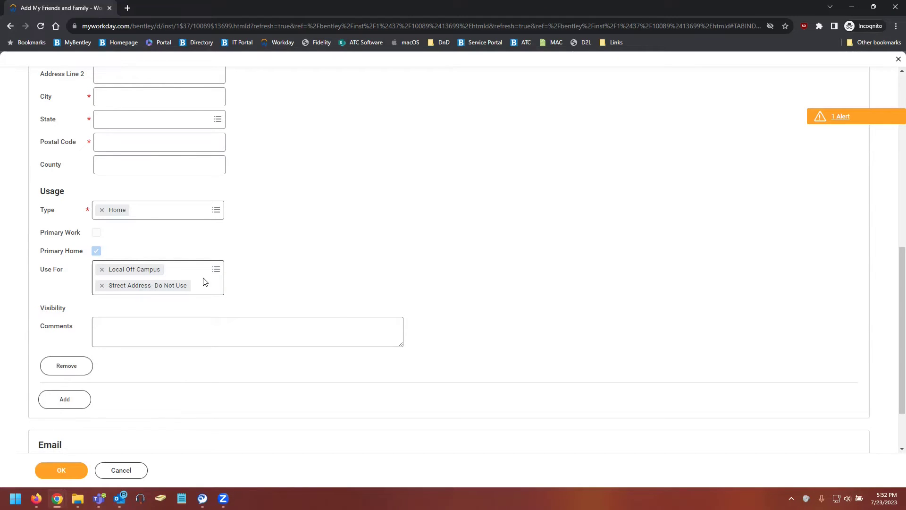
left_click(209, 283)
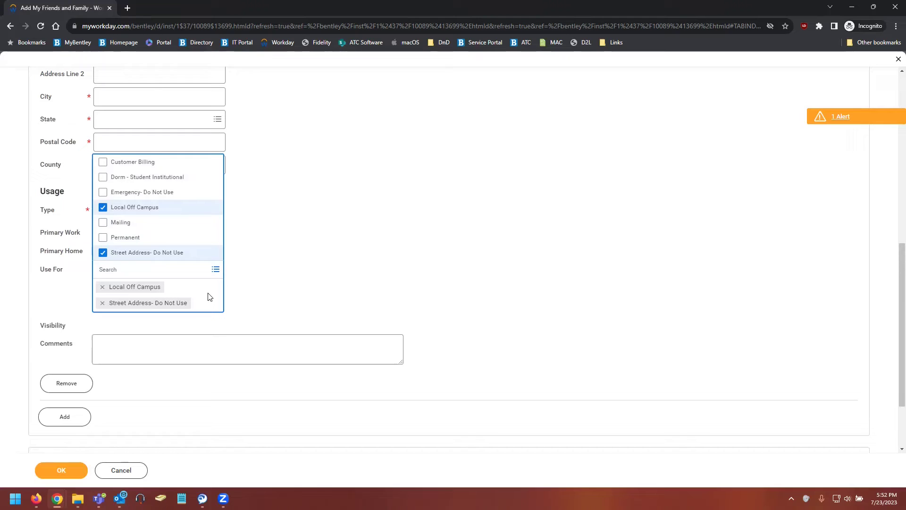
scroll(210, 297, "up", 2)
Step: Fill in the home address's street, city, state Massachusetts and postal code
left_click(128, 144)
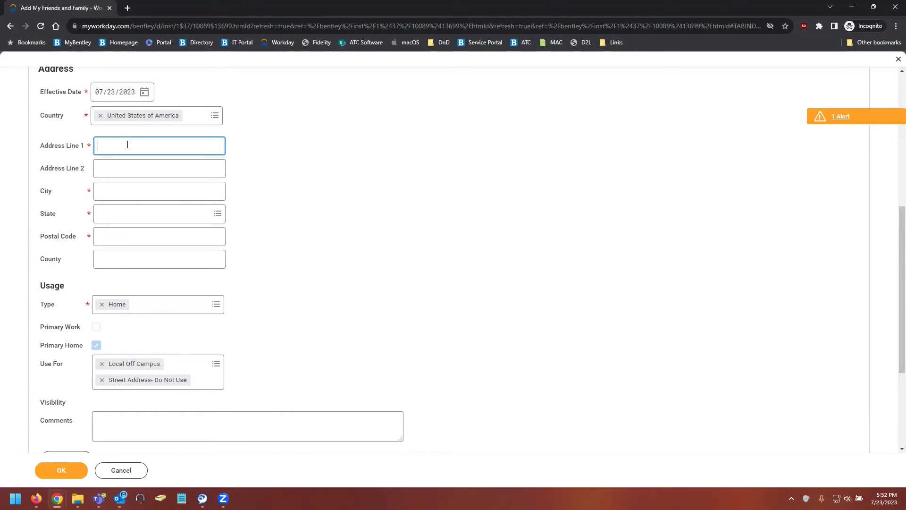
type("175 Forest Street")
key("Tab")
type("Waltham")
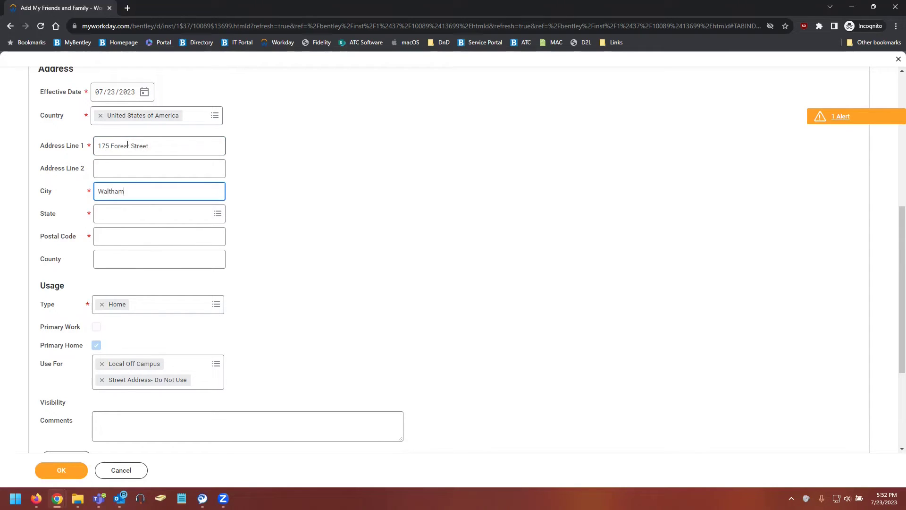
key("Tab")
type("Massachus")
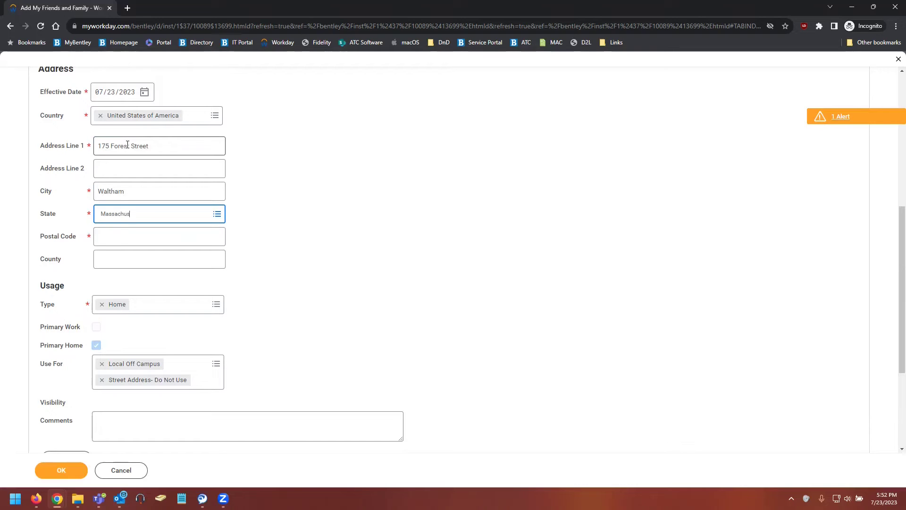
type("etts")
key("Tab")
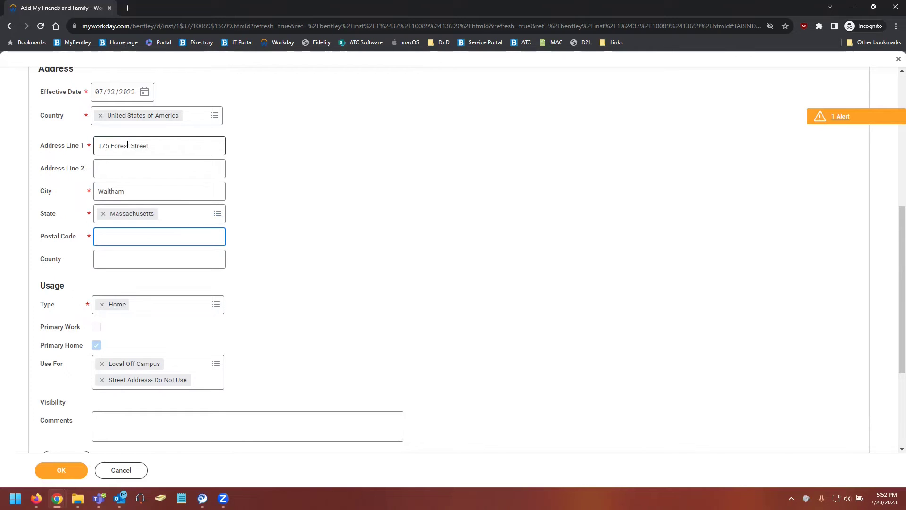
type("02452")
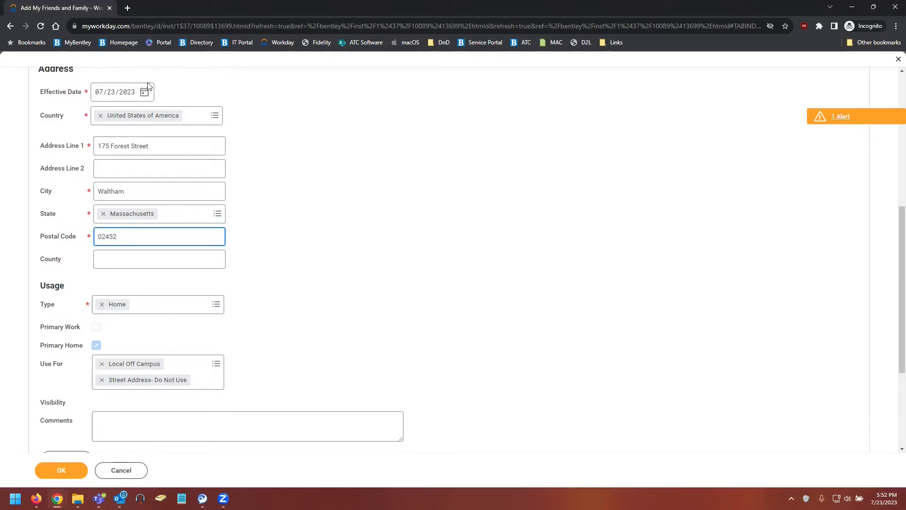
left_click(298, 253)
scroll(293, 261, "down", 2)
scroll(295, 267, "down", 2)
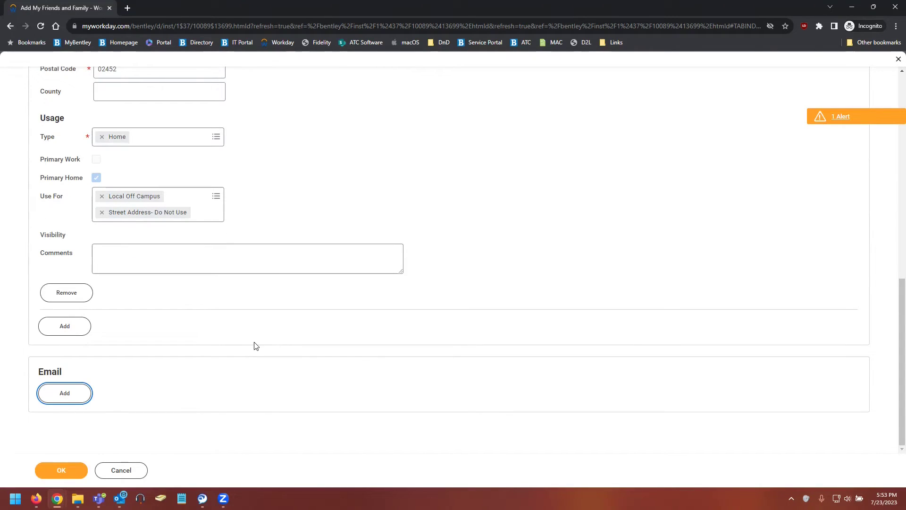
Step: Add the contact's bentley.edu email address as type Work, leaving Use For empty
left_click(52, 396)
scroll(183, 366, "down", 4)
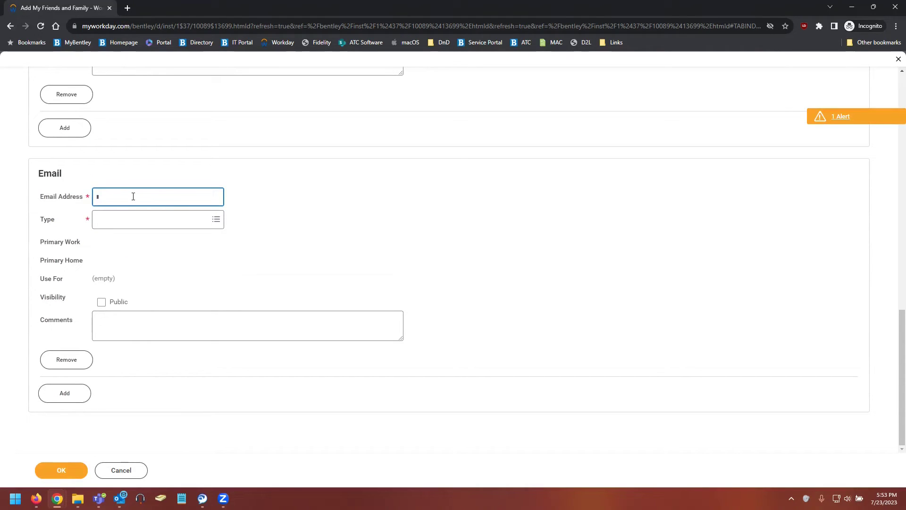
left_click(132, 219)
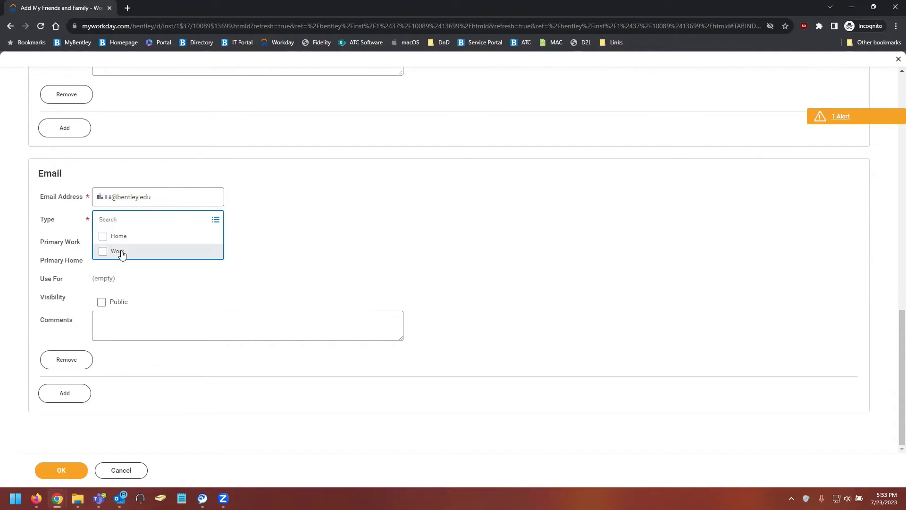
left_click(121, 254)
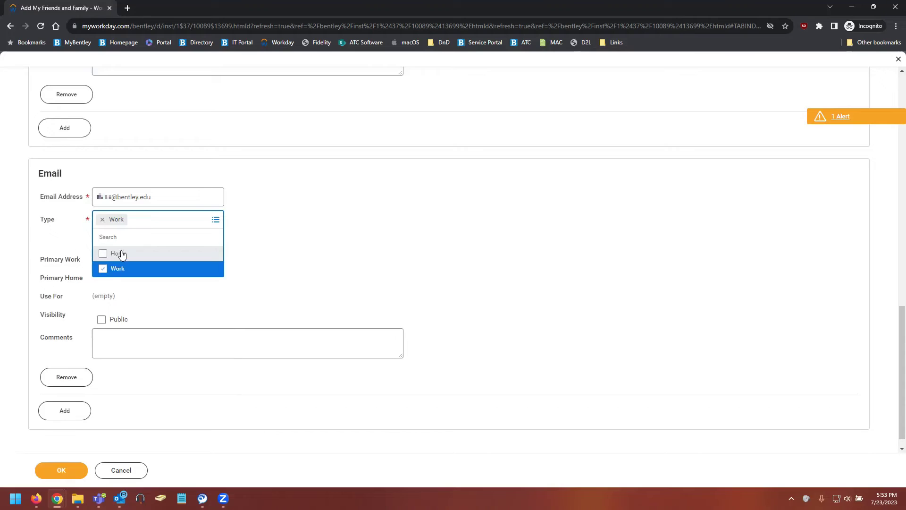
left_click(288, 208)
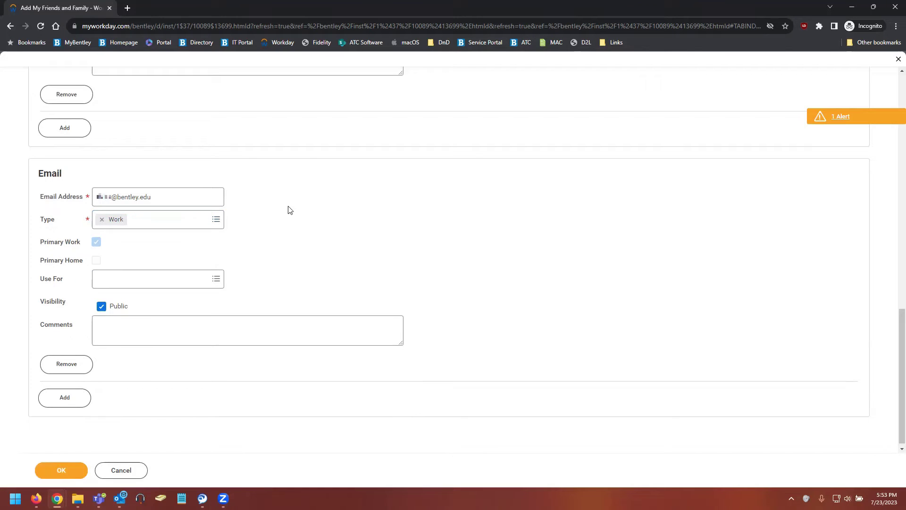
left_click(191, 282)
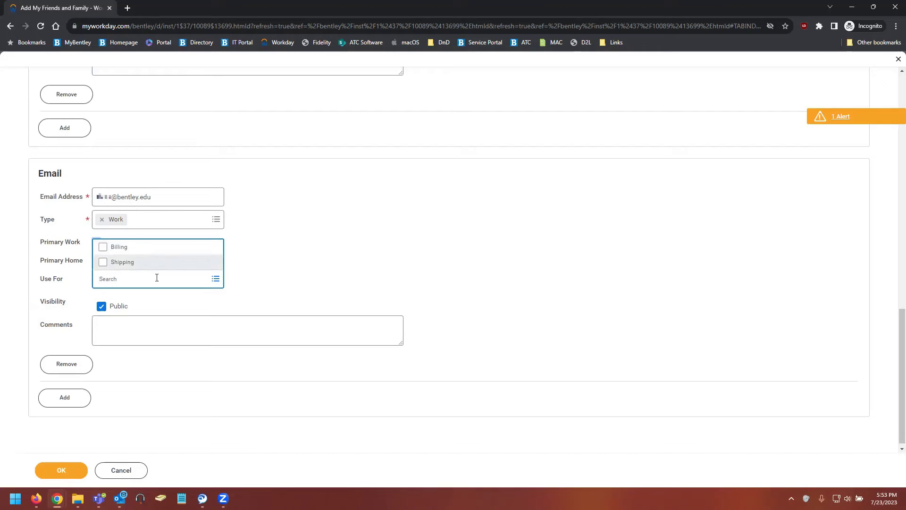
left_click(315, 275)
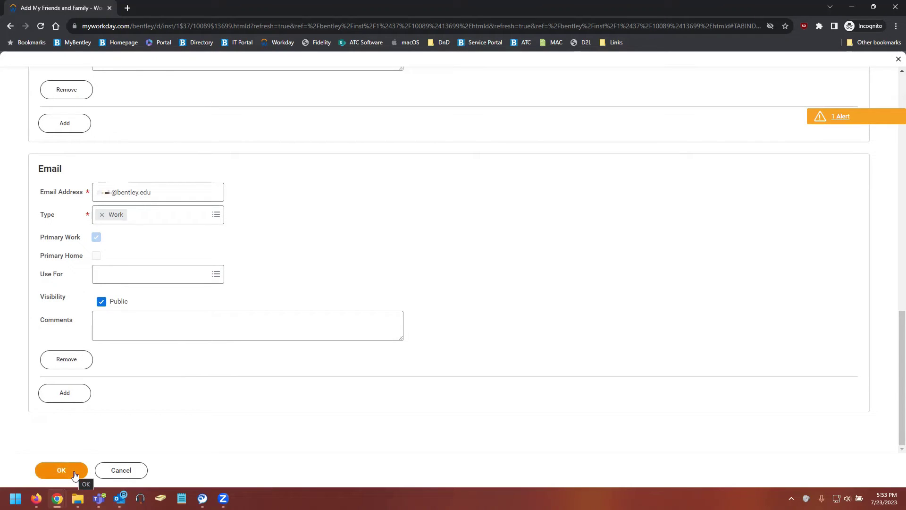
Step: Save the Parent contact and look over its stored address and email on Contact Information
left_click(61, 470)
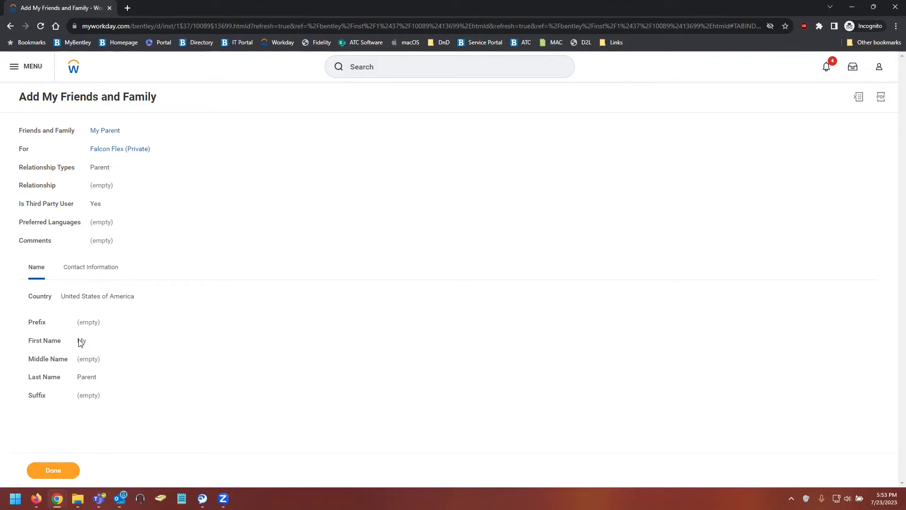
left_click(92, 268)
scroll(169, 311, "down", 3)
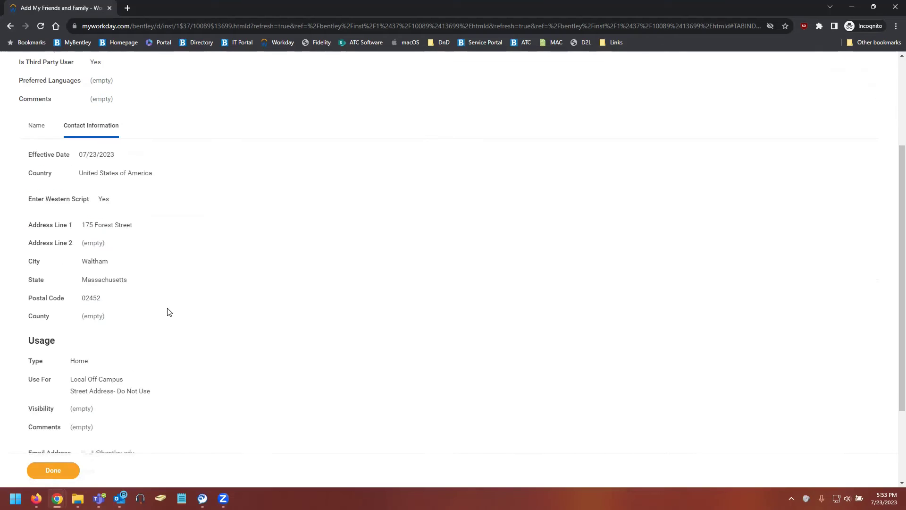
scroll(169, 312, "down", 1)
mouse_move(83, 232)
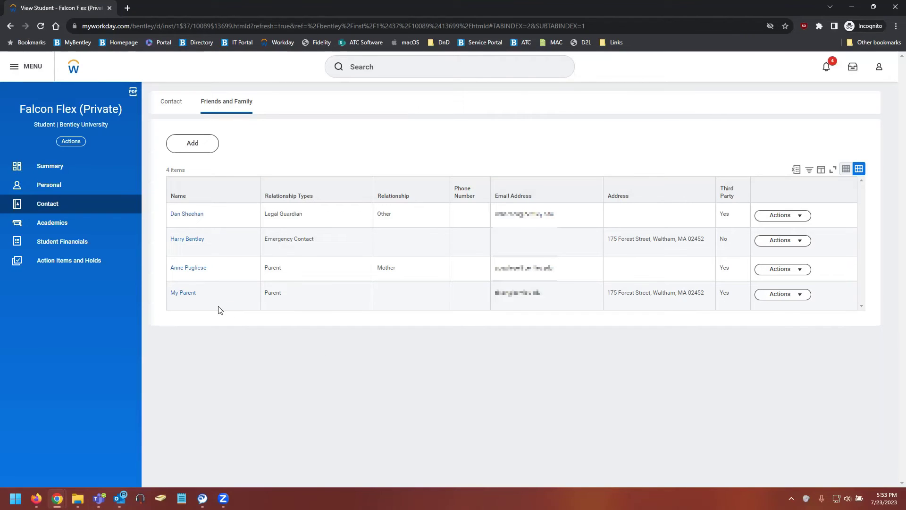
Step: Check the My Parent row's third-party value and open that row's Actions menu
left_click_drag(171, 299, 848, 294)
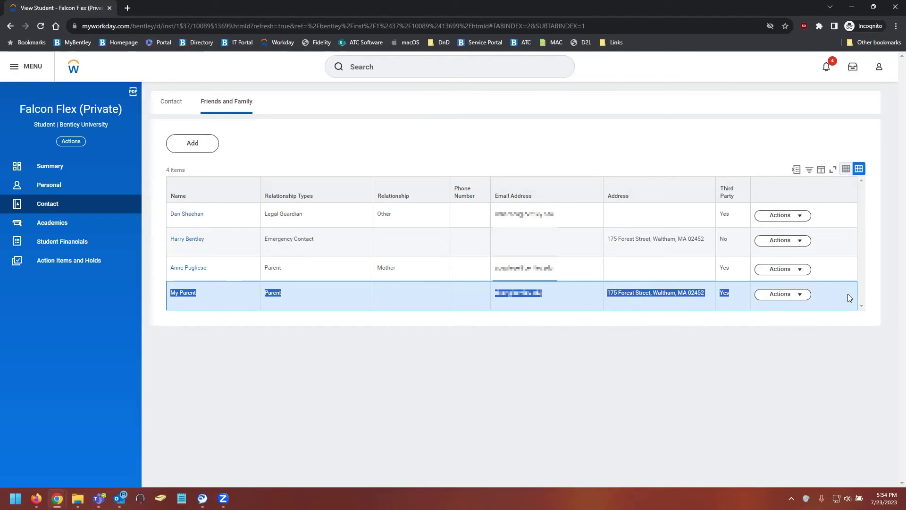
left_click(665, 326)
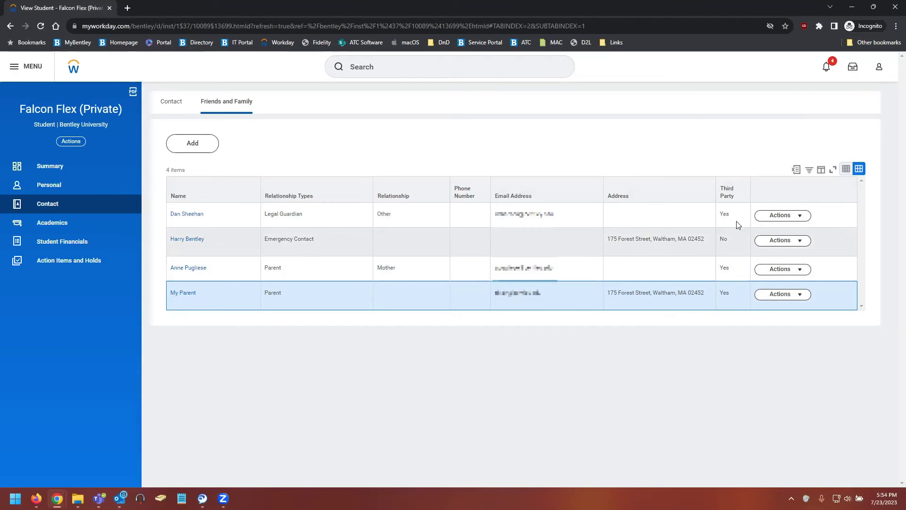
left_click_drag(720, 294, 726, 293)
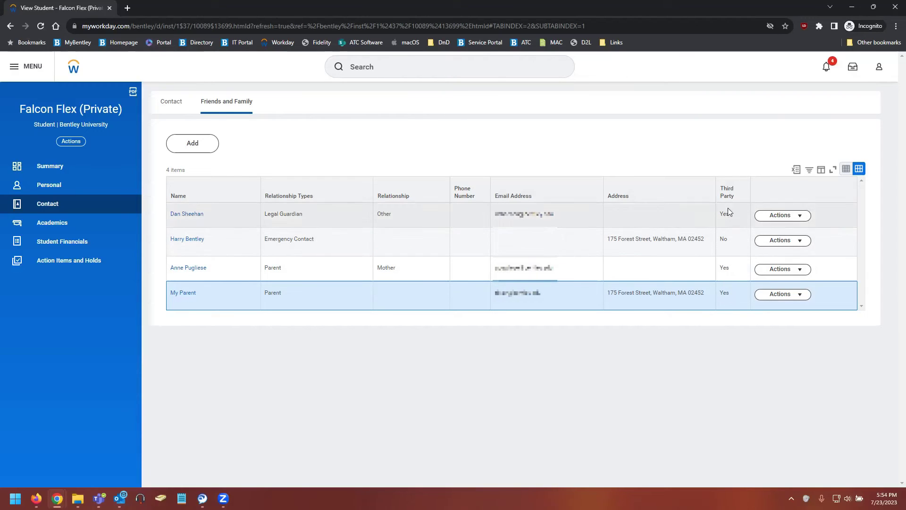
left_click(724, 295)
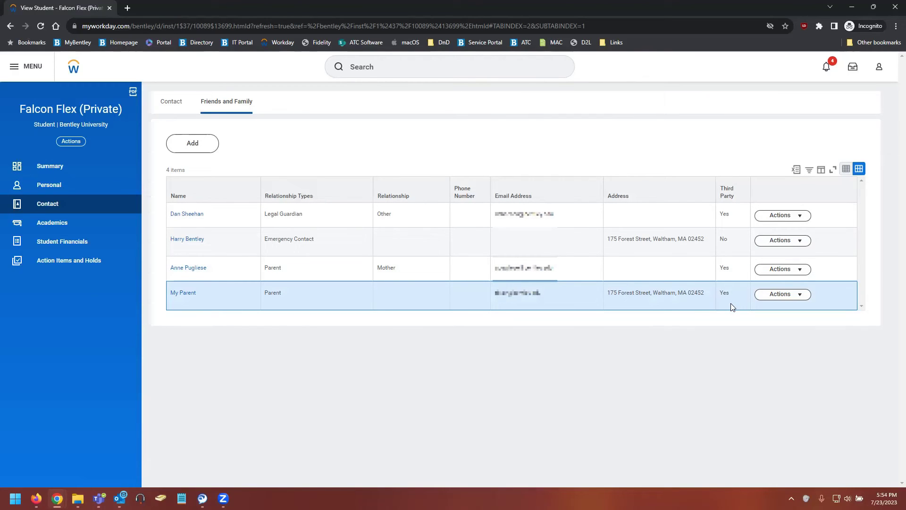
left_click(797, 296)
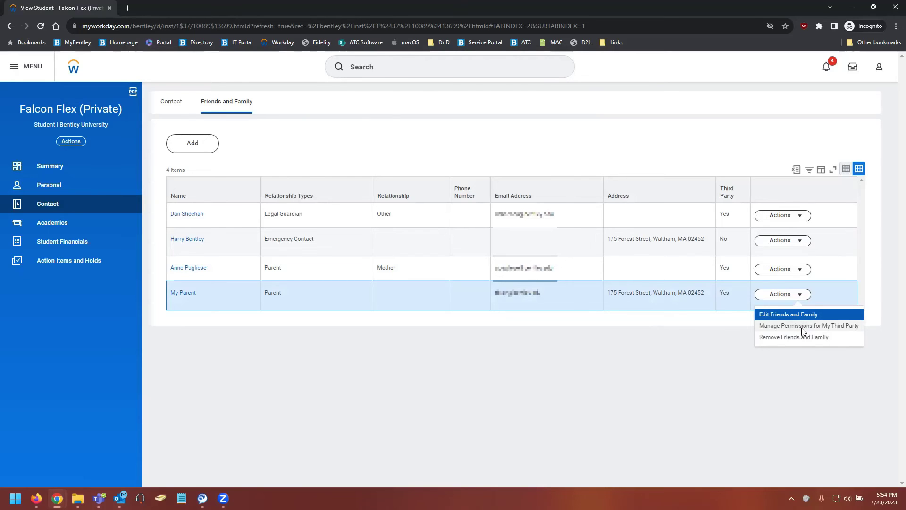
Step: Choose Manage Permissions for My Third Party and confirm My Parent at Bentley University
left_click(802, 328)
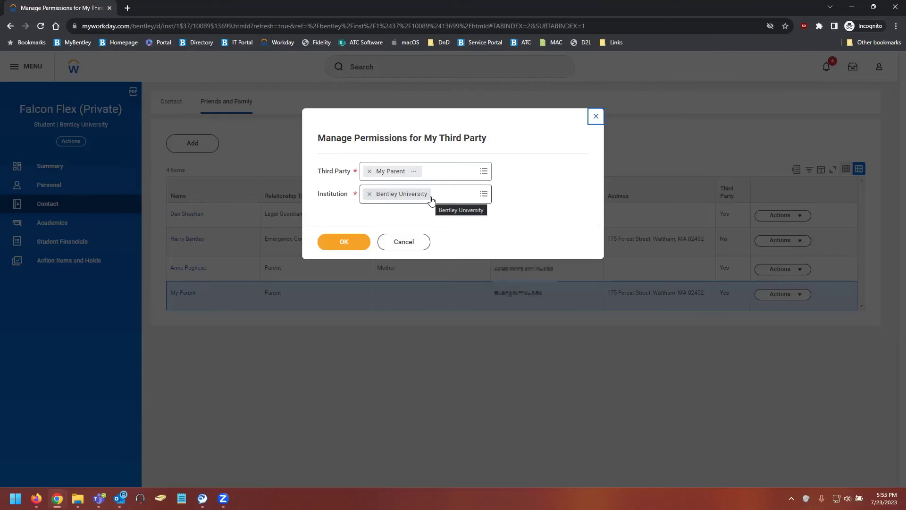
left_click(358, 244)
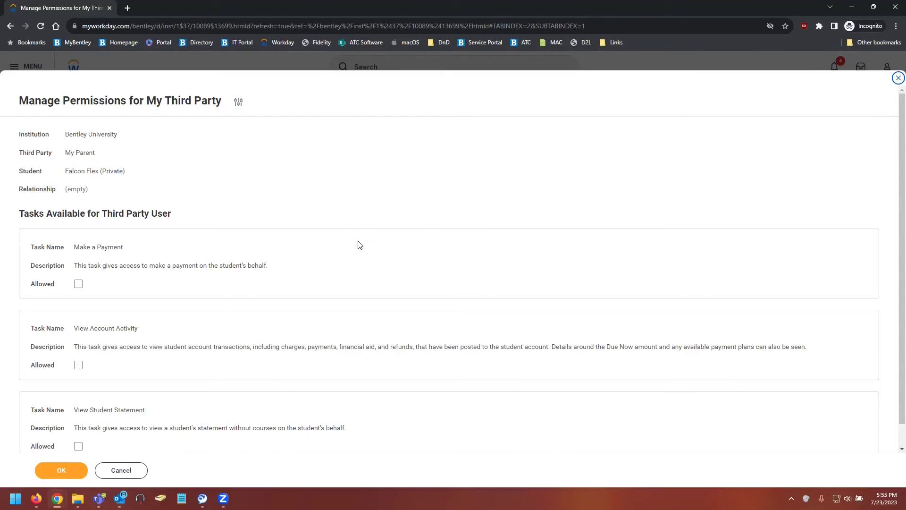
Step: Allow Make a Payment, View Account Activity and View Student Statement with courses, then confirm
scroll(359, 246, "down", 1)
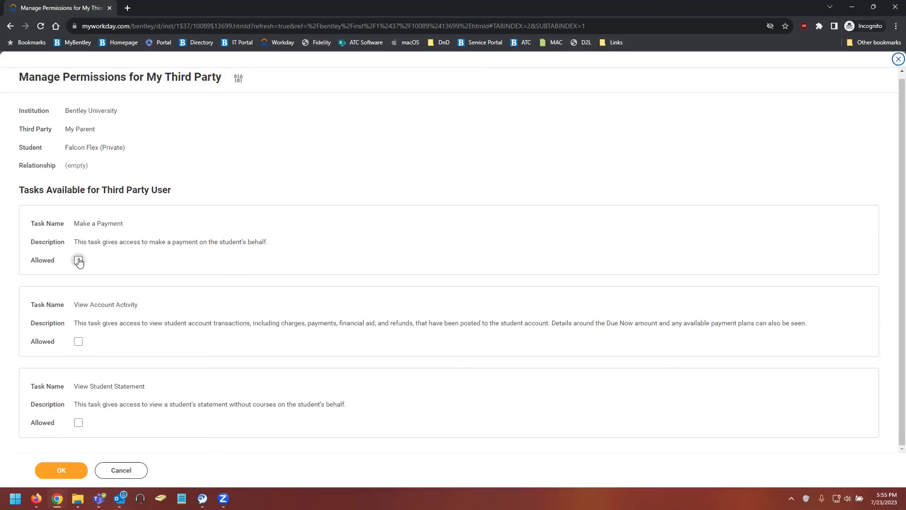
left_click(79, 261)
left_click(79, 341)
left_click(79, 423)
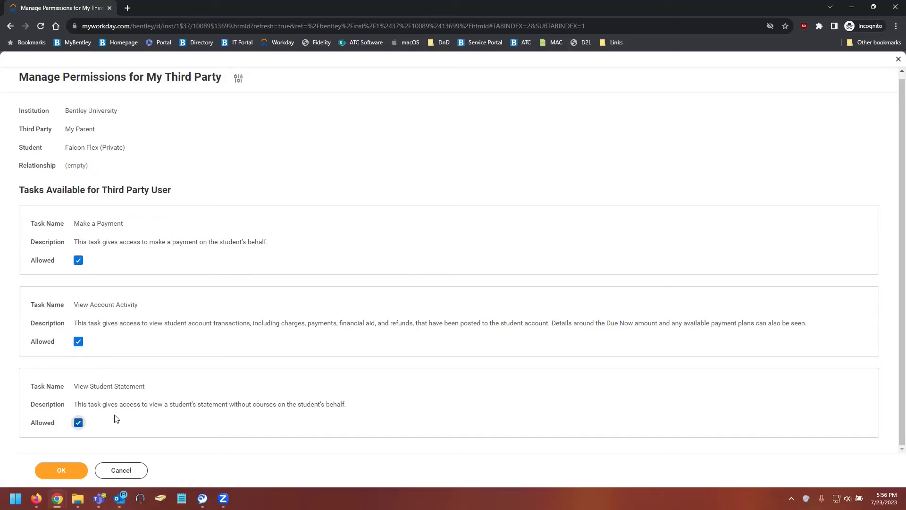
scroll(122, 418, "down", 1)
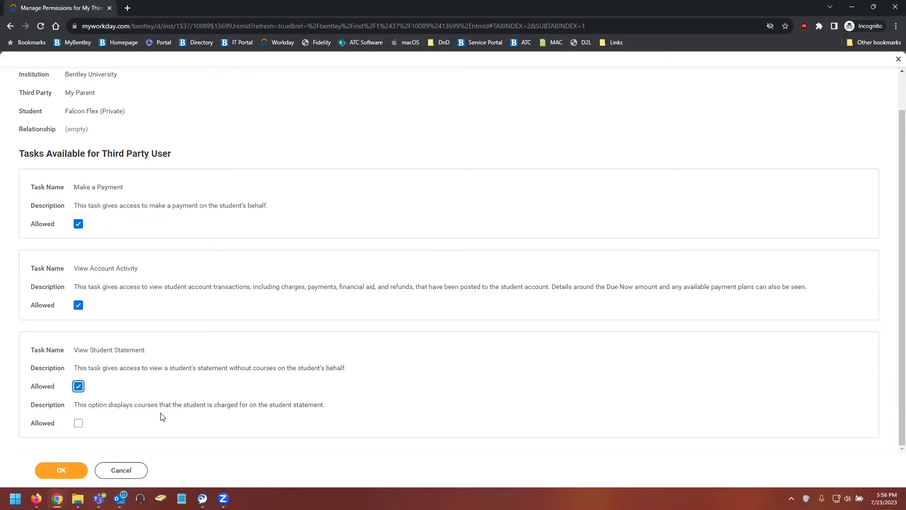
left_click(78, 424)
left_click(71, 474)
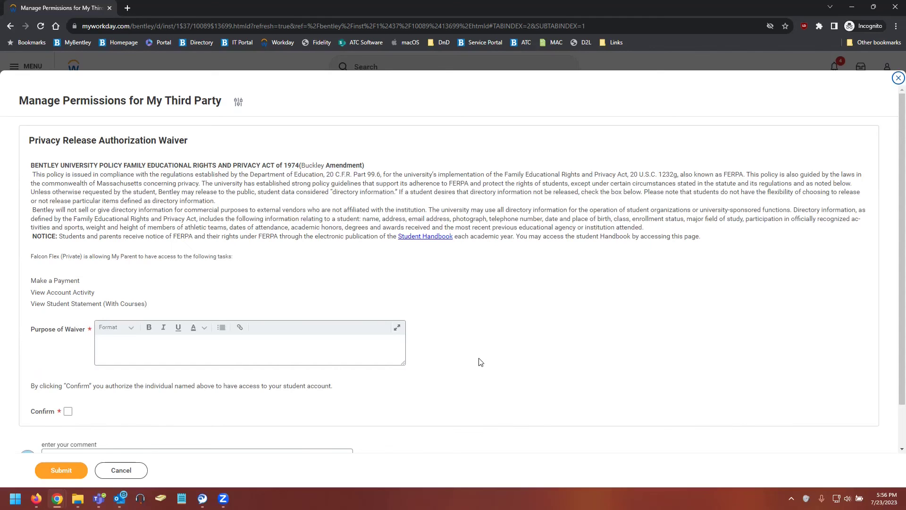
Step: Enter 'Parent Permission' as the Purpose of Waiver, tick Confirm, and submit the waiver
scroll(480, 363, "down", 1)
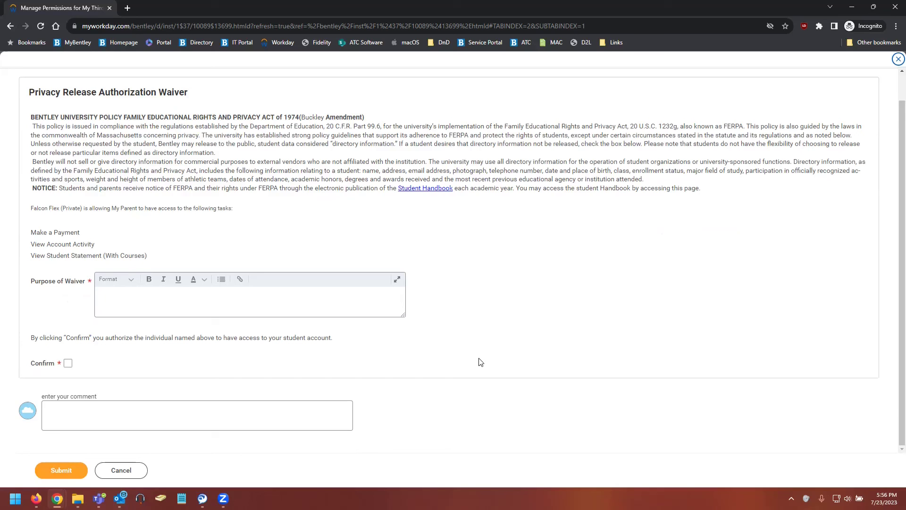
left_click(331, 298)
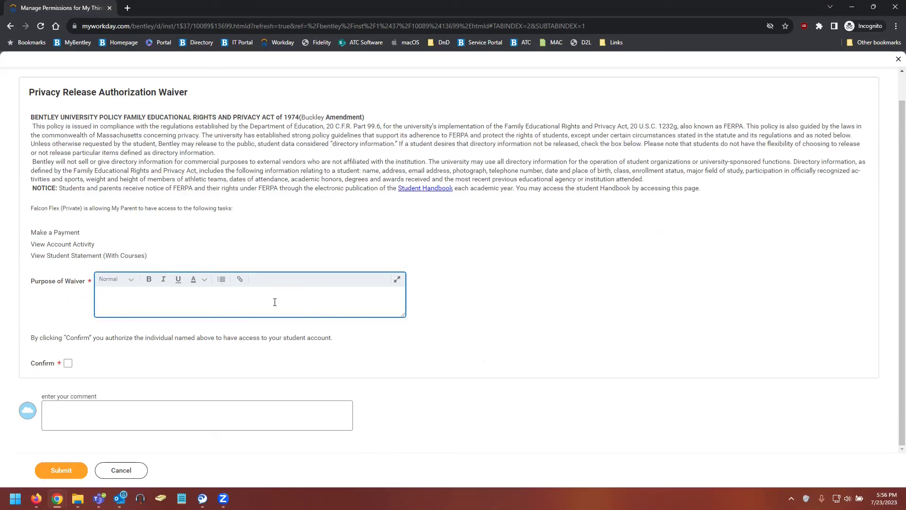
type("Parent Permission")
left_click(201, 333)
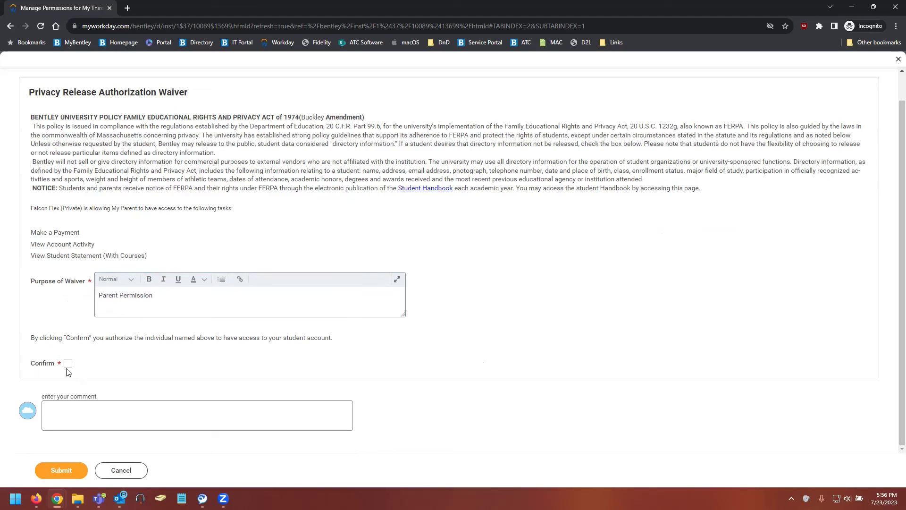
left_click(67, 365)
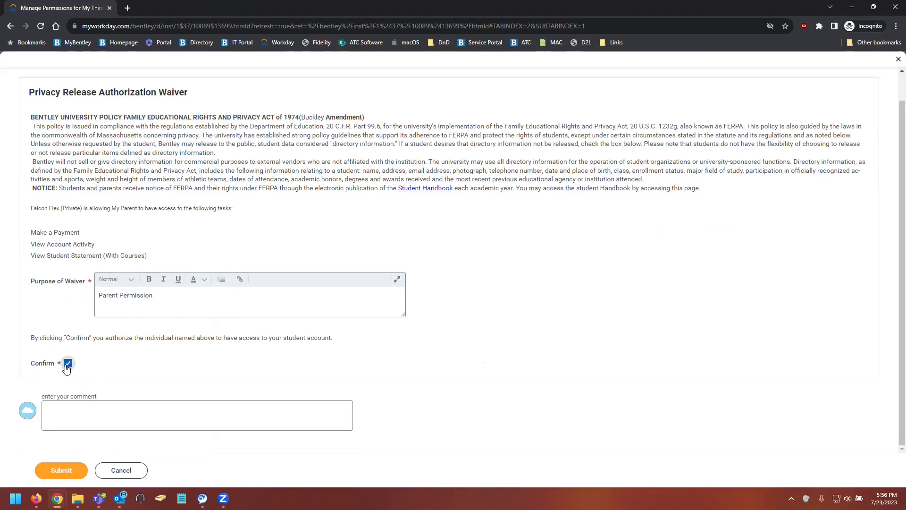
left_click(77, 473)
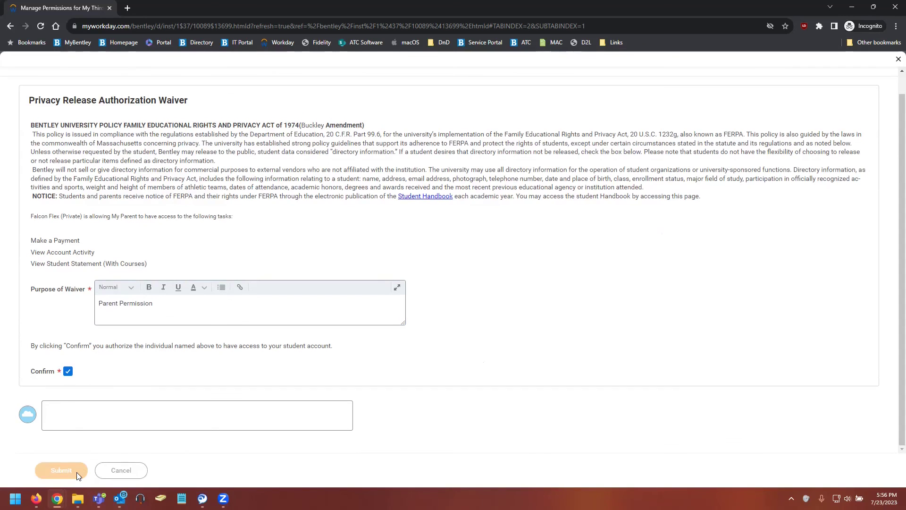